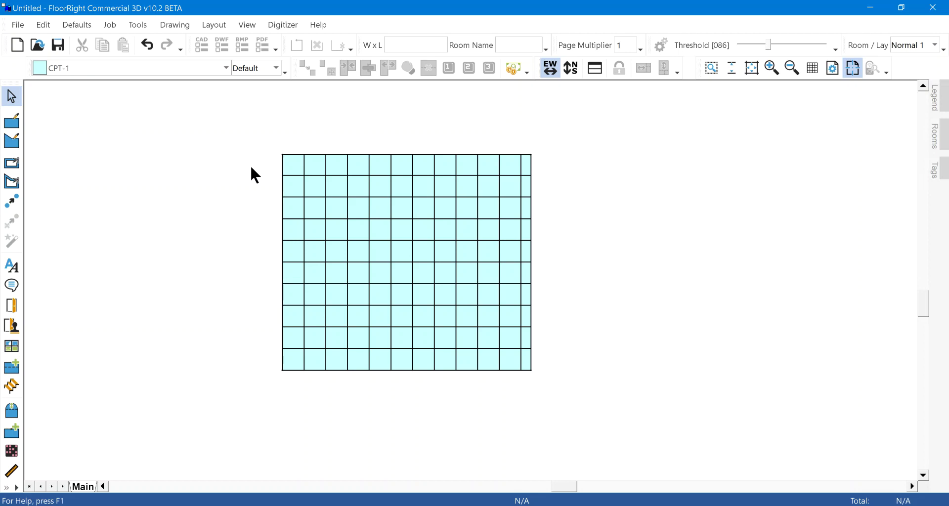
Select the room with the CPT-1 tile layout and open it in the Tile Editor.
{"action": "left_click", "coordinate": [334, 221]}
{"action": "left_click", "coordinate": [141, 279]}
{"action": "left_click", "coordinate": [10, 451]}
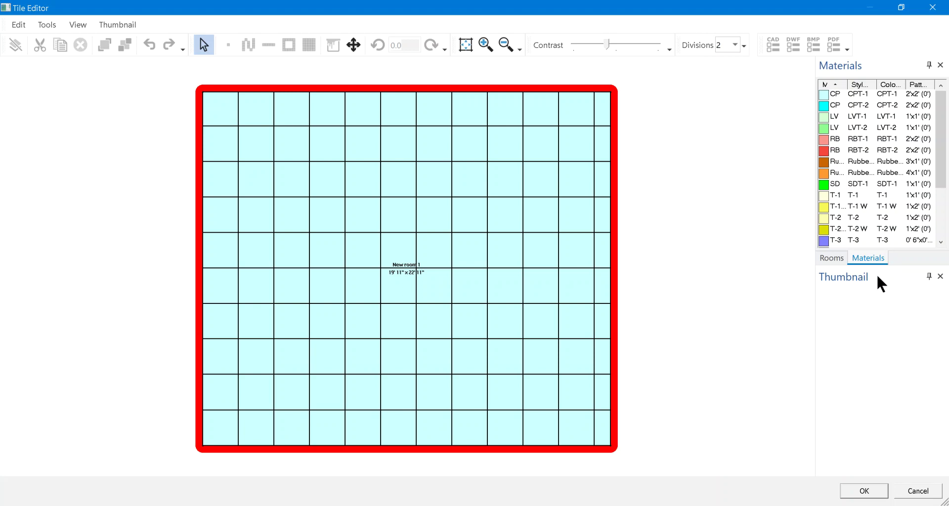
{"action": "left_click", "coordinate": [80, 28]}
{"action": "mouse_move", "coordinate": [120, 124]}
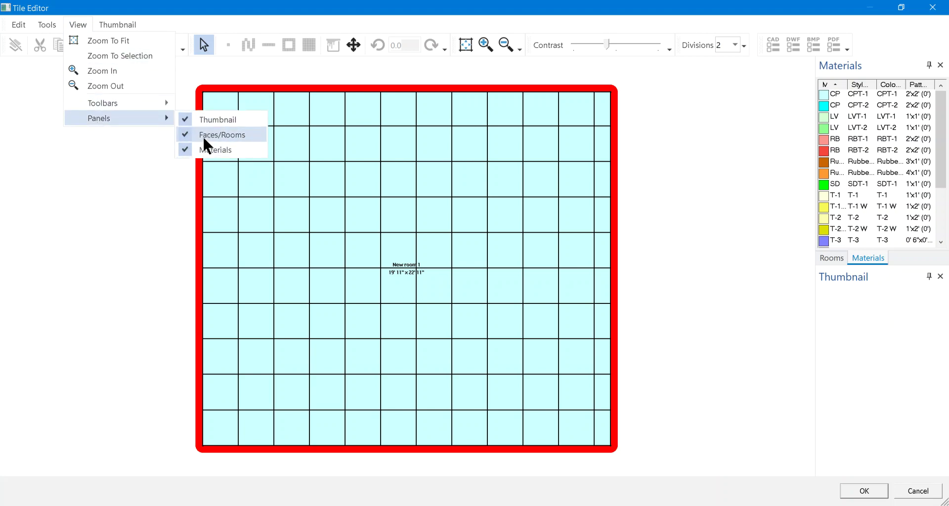
{"action": "left_click", "coordinate": [129, 156]}
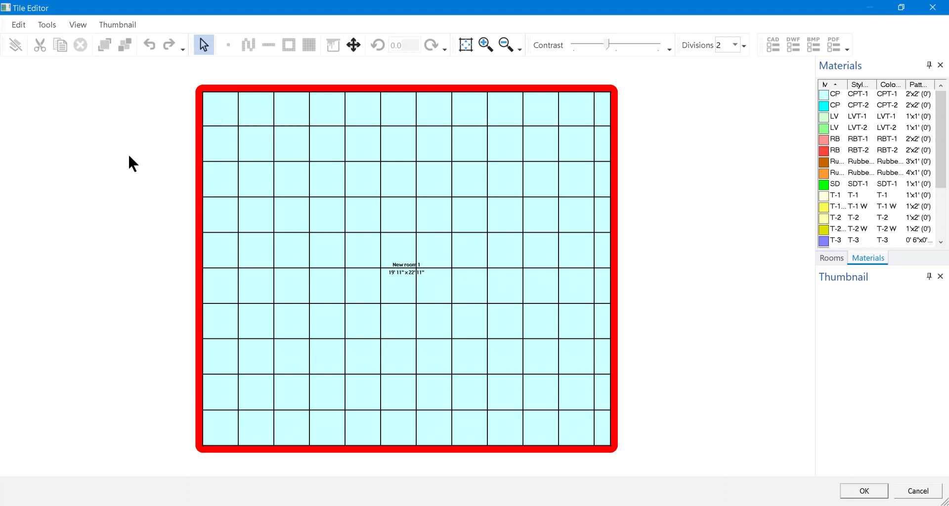
Place two diagonally adjacent single CPT-2 tiles on the room's grid, above the room label.
{"action": "left_click", "coordinate": [841, 103]}
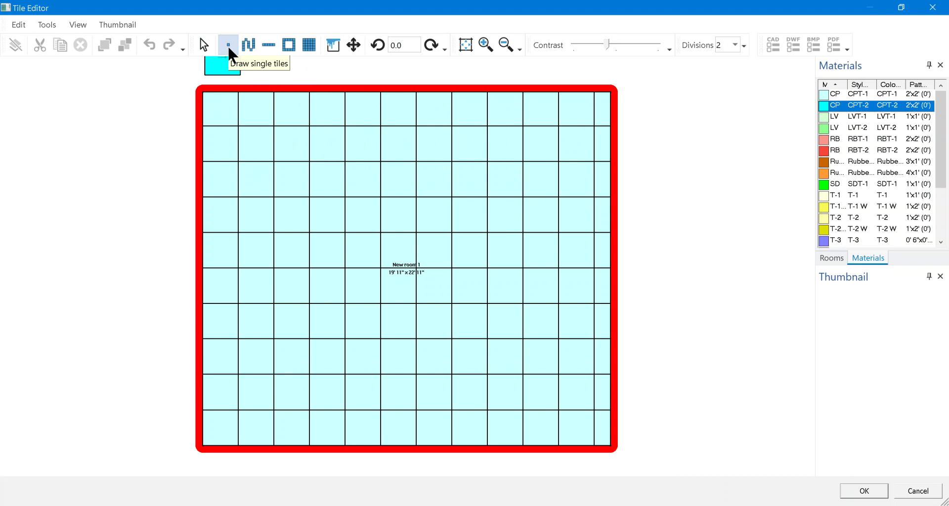
{"action": "left_click", "coordinate": [362, 182]}
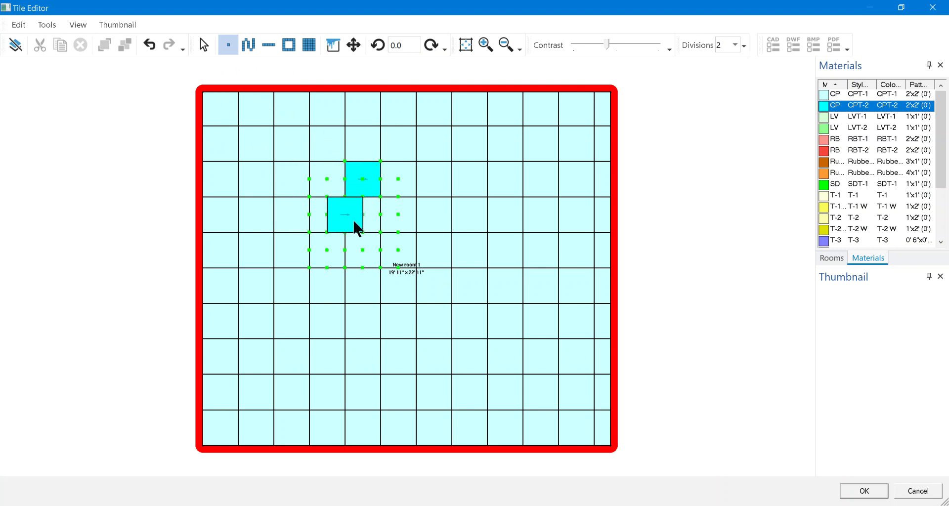
{"action": "left_click", "coordinate": [394, 214]}
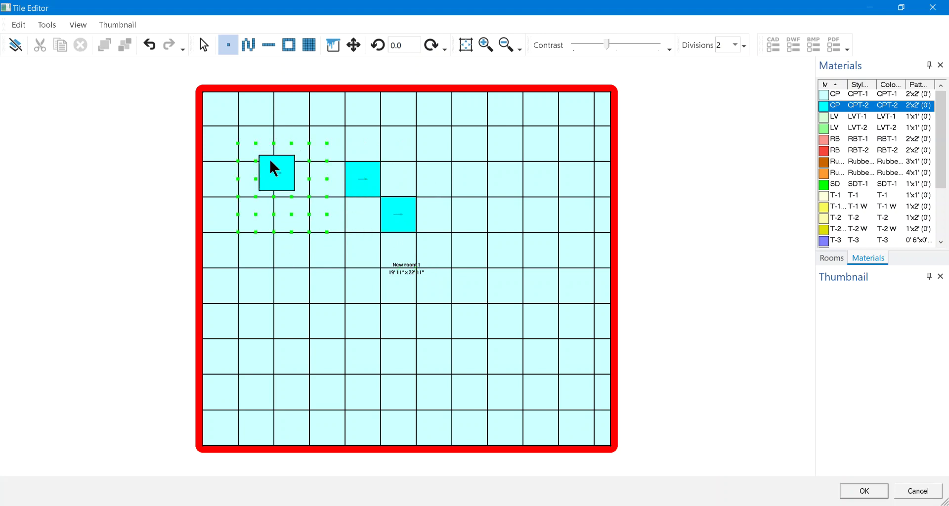
Copy the two diagonal CPT-2 tiles and flood-fill the whole room with them as a checkerboard.
{"action": "left_click", "coordinate": [203, 46]}
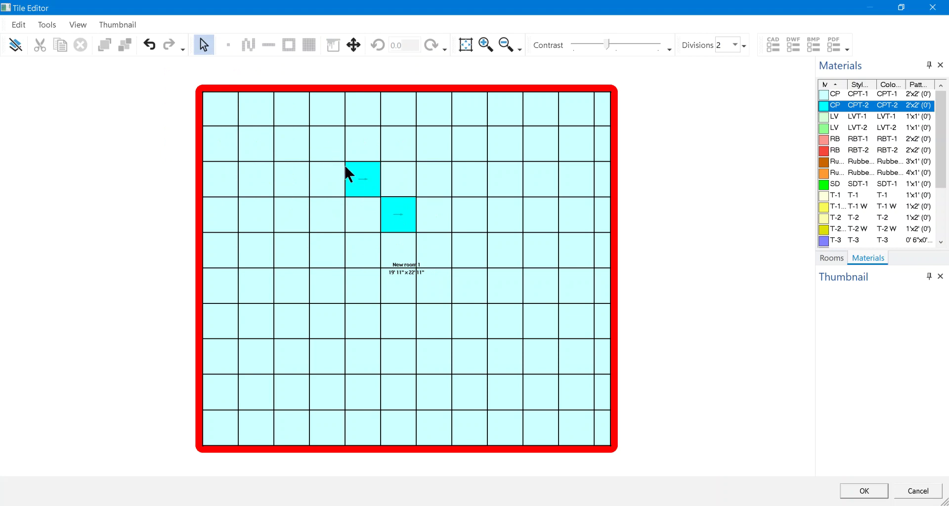
{"action": "left_click_drag", "start_coordinate": [366, 202], "coordinate": [401, 219]}
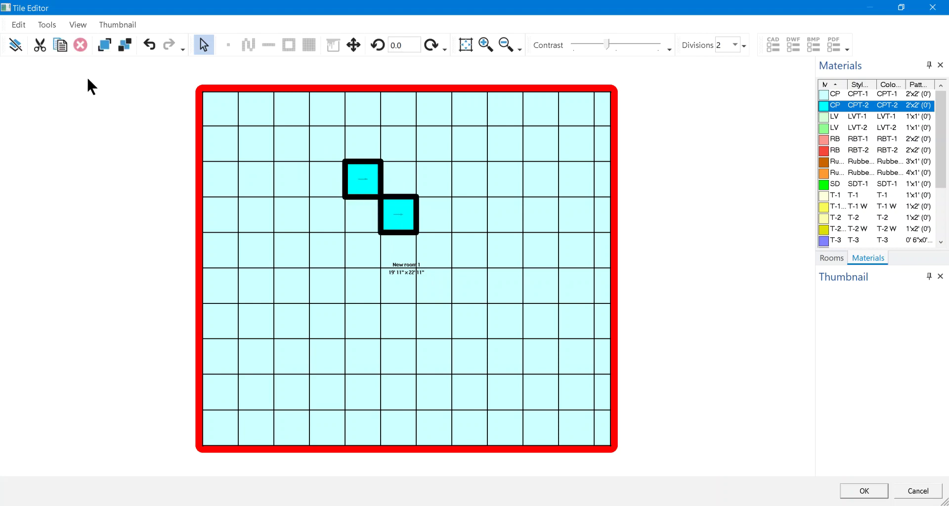
{"action": "left_click", "coordinate": [63, 45]}
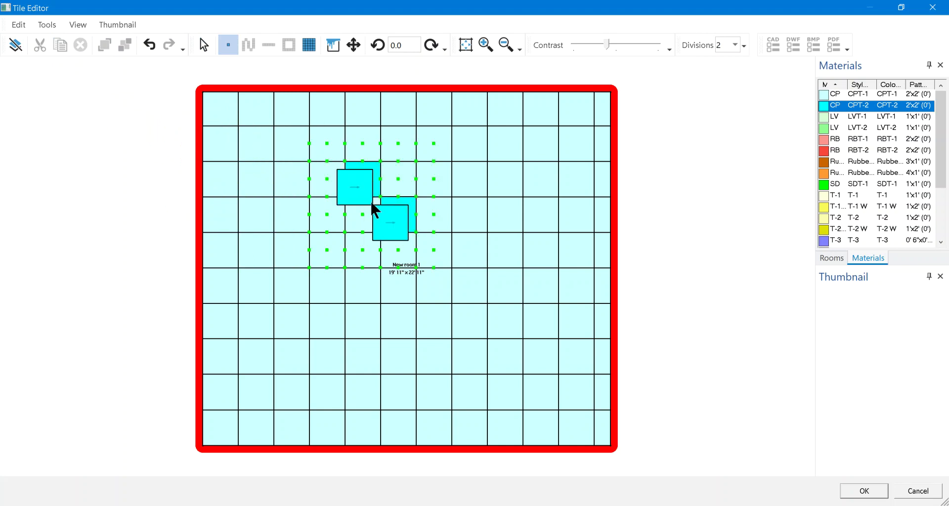
{"action": "left_click", "coordinate": [369, 197]}
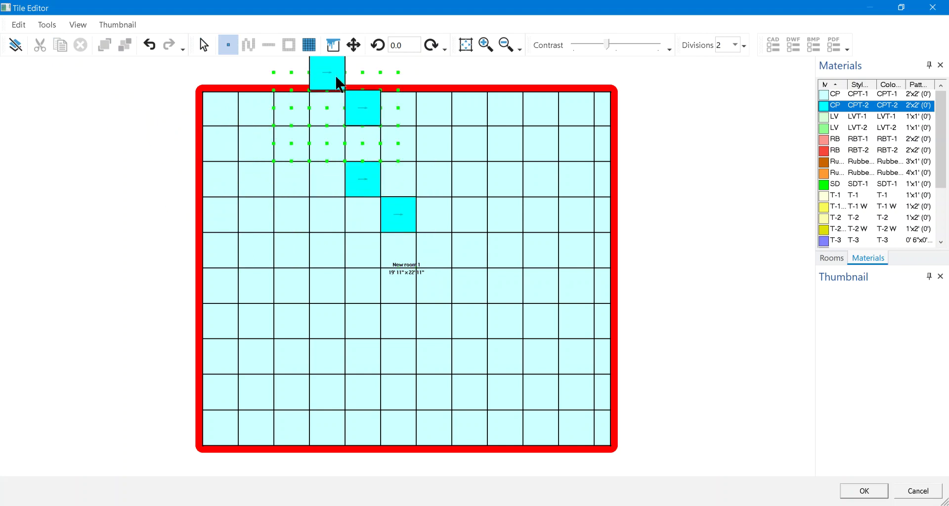
{"action": "left_click", "coordinate": [332, 46]}
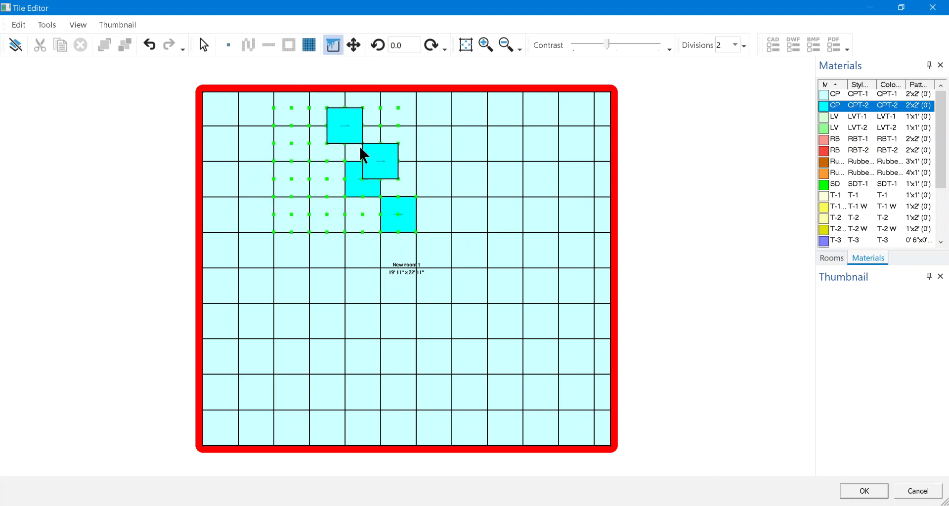
{"action": "left_click", "coordinate": [381, 195]}
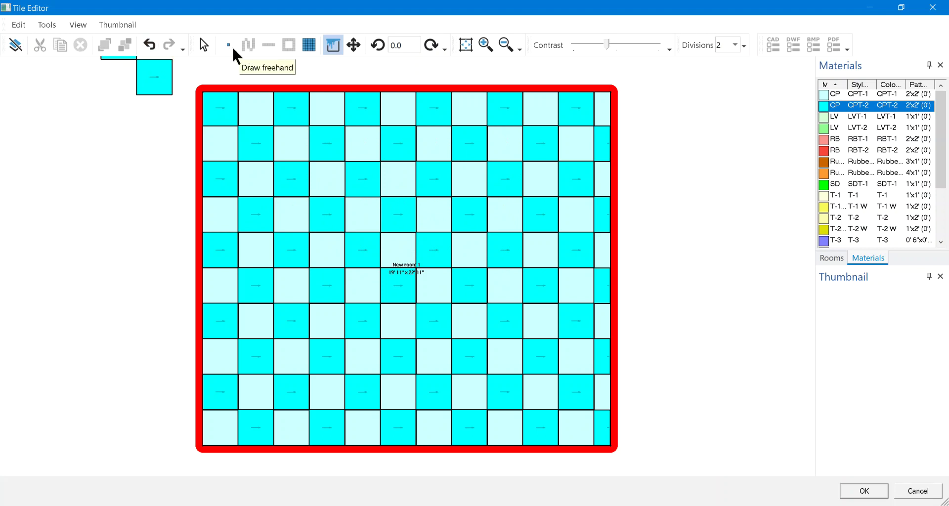
Undo the checkerboard fill and clear all remaining CPT-2 tiles from the room.
{"action": "left_click", "coordinate": [150, 45]}
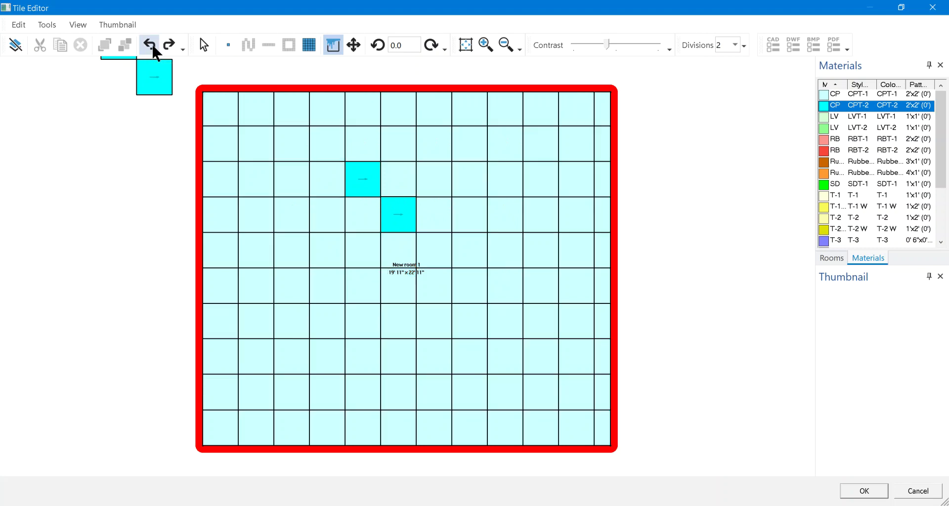
{"action": "left_click", "coordinate": [203, 47]}
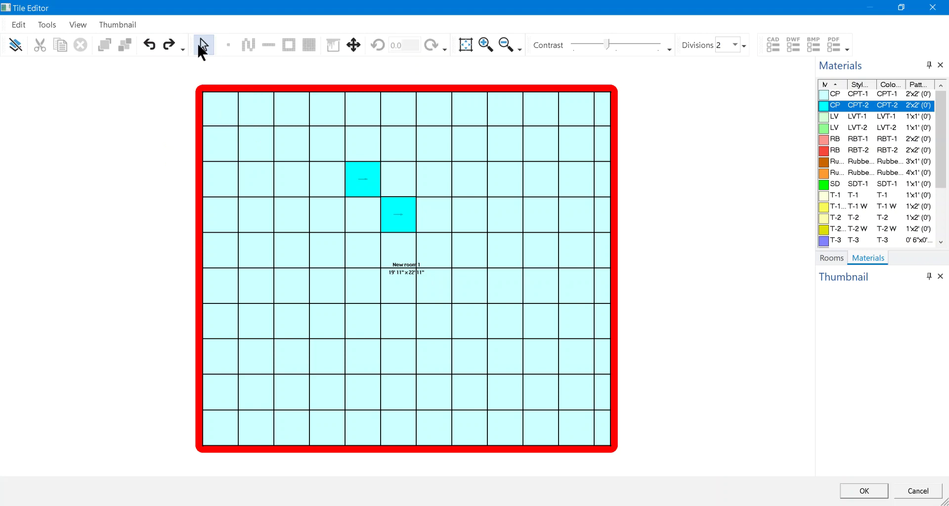
{"action": "left_click", "coordinate": [16, 45]}
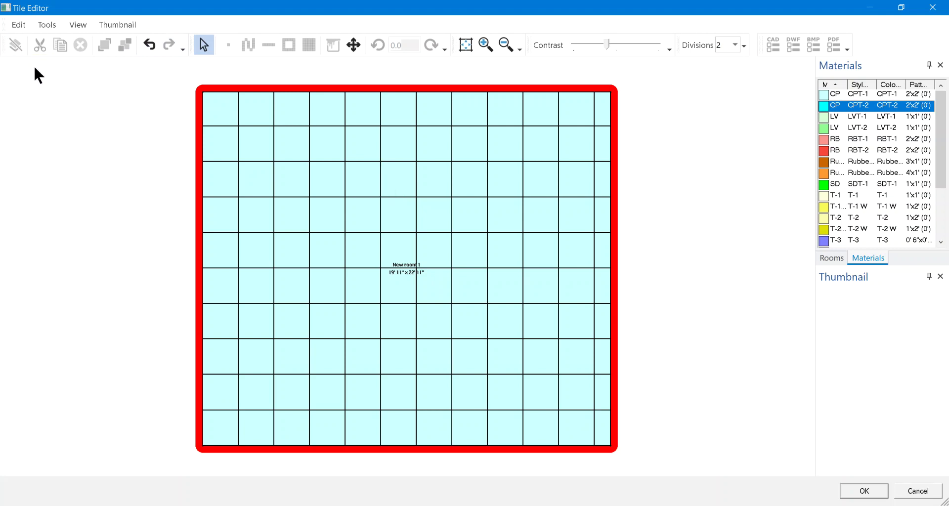
Draw a rectangular border of CPT-2 tiles around the room and shift the tile layout to balance the cut tiles on both sides.
{"action": "left_click_drag", "start_coordinate": [847, 108], "coordinate": [609, 434]}
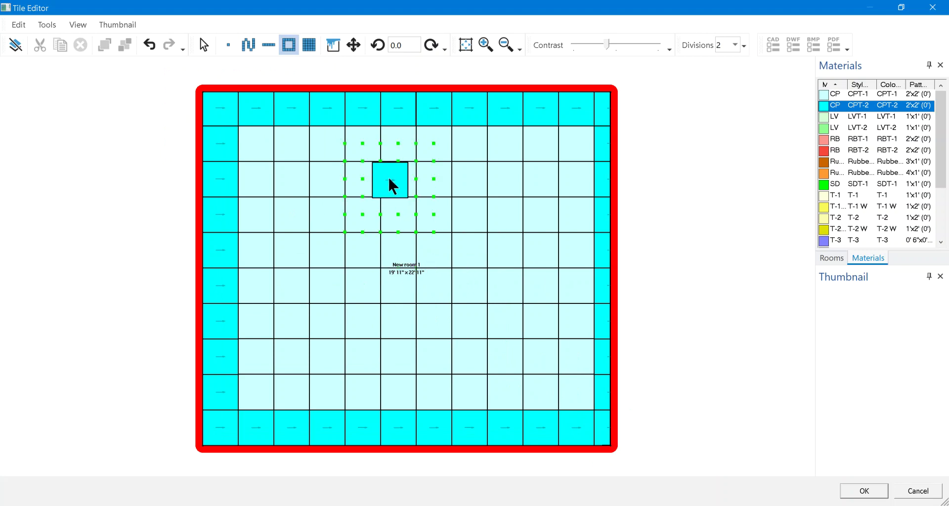
{"action": "left_click", "coordinate": [354, 45]}
{"action": "left_click_drag", "start_coordinate": [383, 205], "coordinate": [374, 205]}
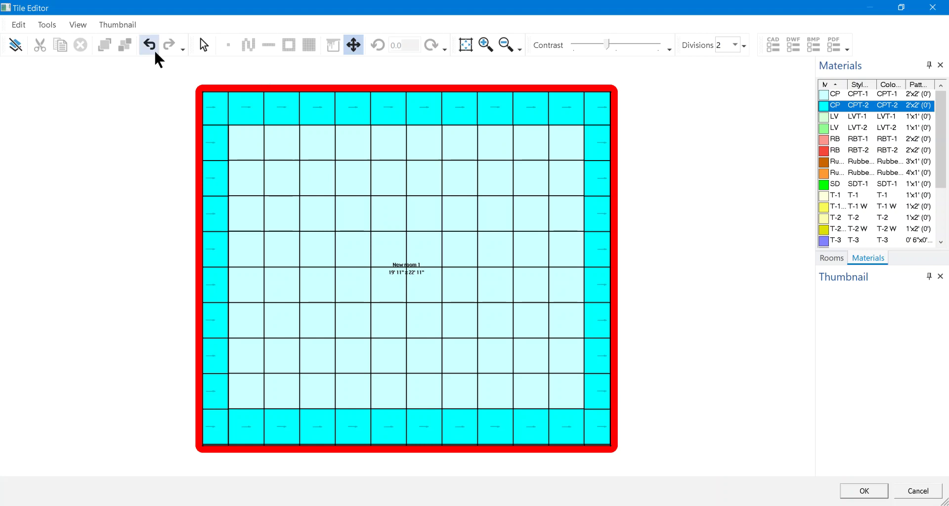
Place three CPT-2 tiles rotated to 315 degrees in a row, centred on grid intersections below the upper border.
{"action": "left_click", "coordinate": [847, 102]}
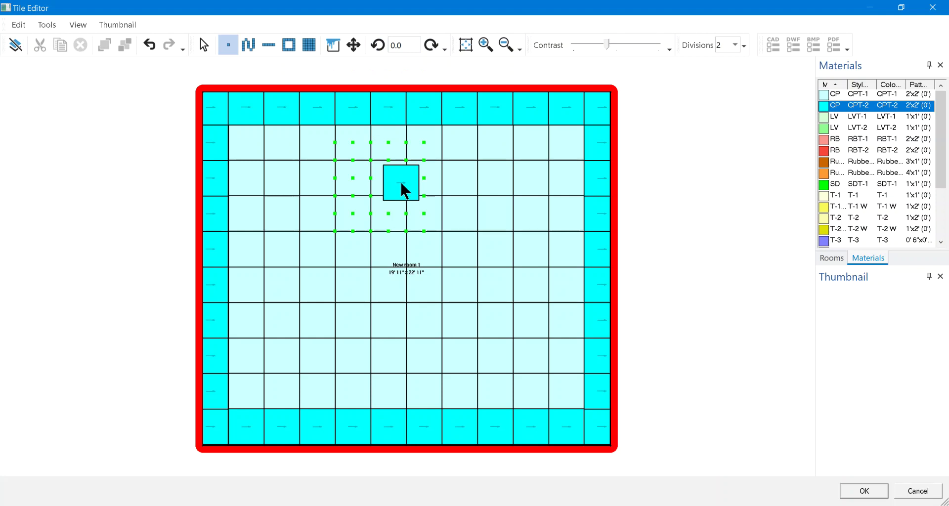
{"action": "left_click_drag", "start_coordinate": [402, 184], "coordinate": [405, 162]}
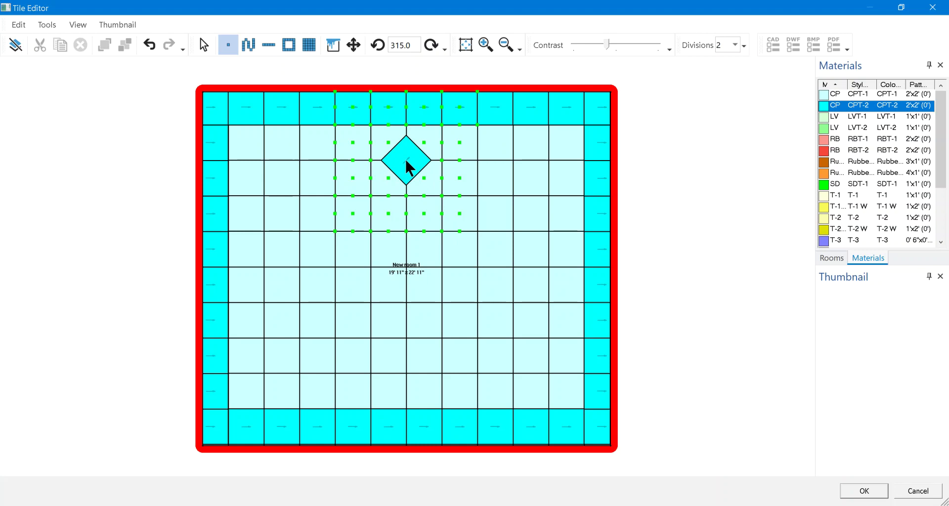
{"action": "left_click_drag", "start_coordinate": [406, 162], "coordinate": [205, 48], "text": "ctrl"}
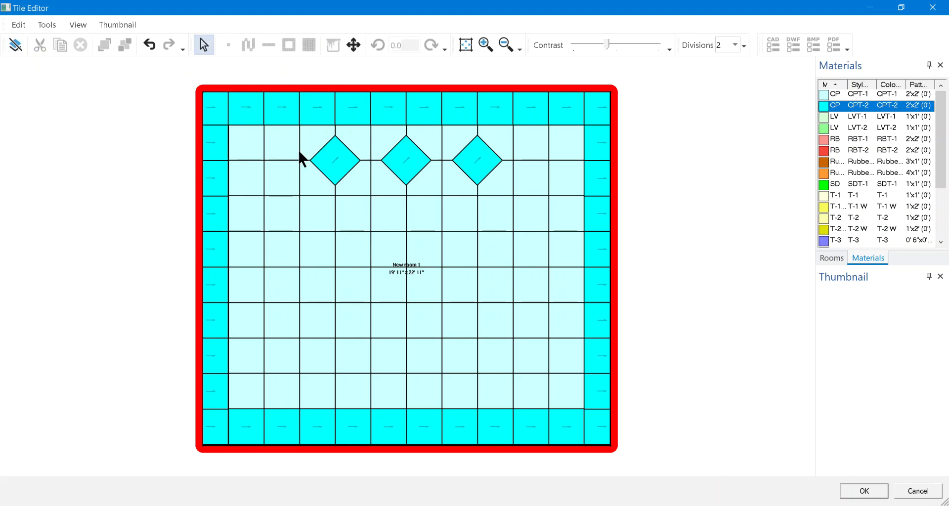
Delete the left and middle rotated CPT-2 tiles, keeping the one on the right.
{"action": "left_click", "coordinate": [332, 162]}
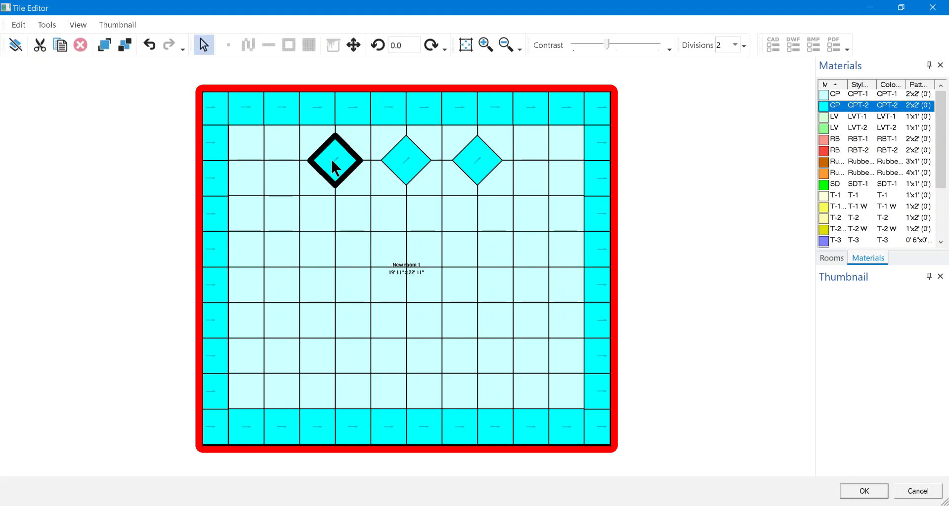
{"action": "key", "text": "Delete"}
{"action": "left_click", "coordinate": [400, 161]}
{"action": "key", "text": "Delete"}
Select the five leftmost CPT-2 tiles in the room's upper border row.
{"action": "left_click", "coordinate": [363, 124]}
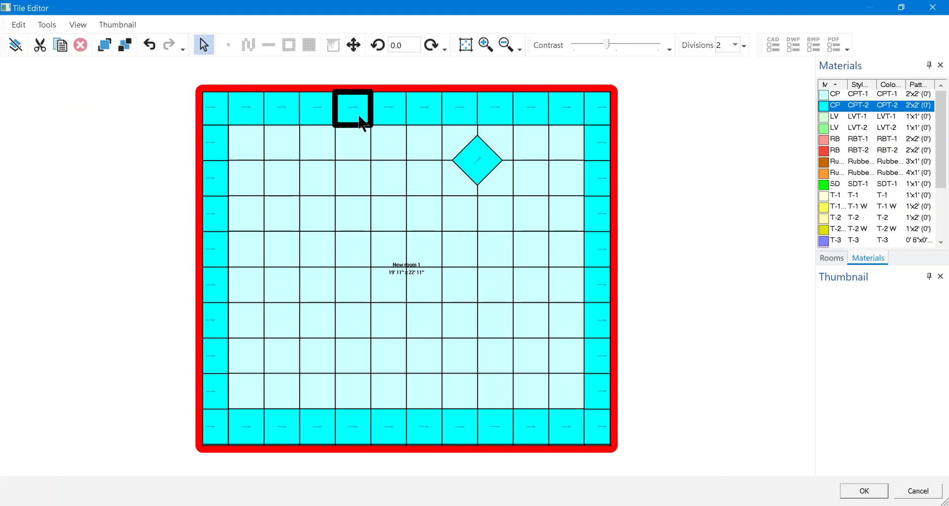
{"action": "right_click", "coordinate": [359, 116]}
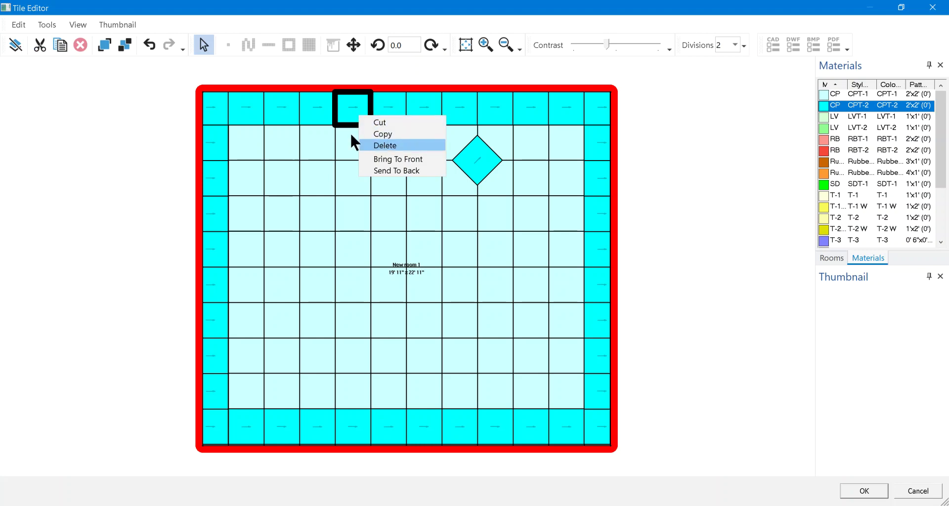
{"action": "left_click", "coordinate": [146, 123]}
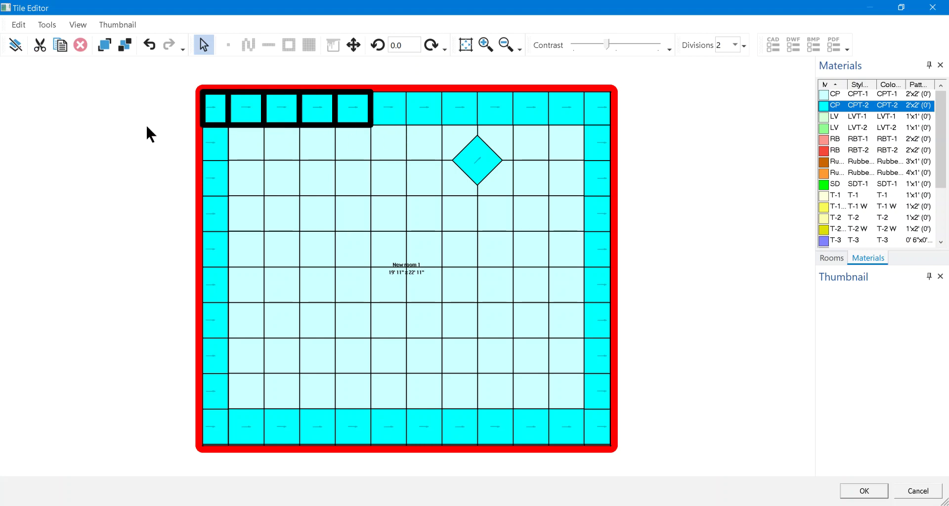